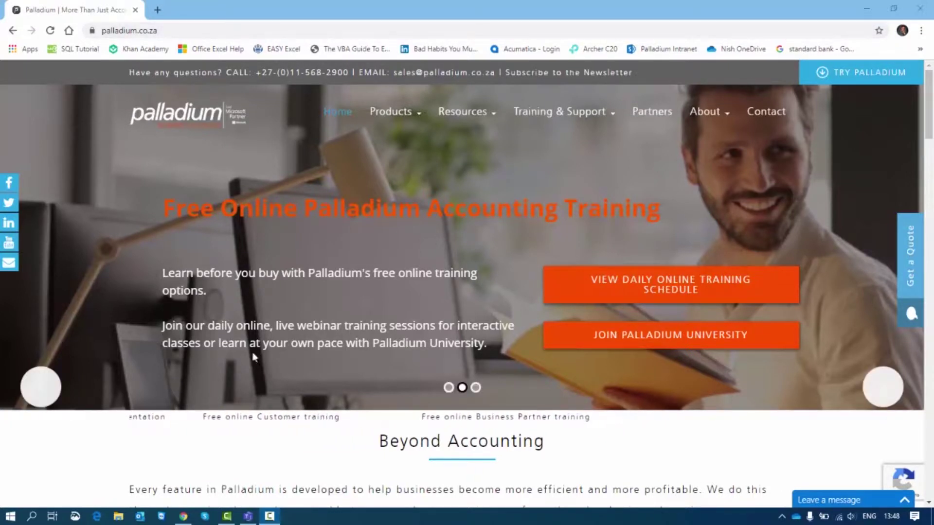
From Resources, go to Download Palladium and download the Enterprise V10 Edition.
mouse_move(464, 123)
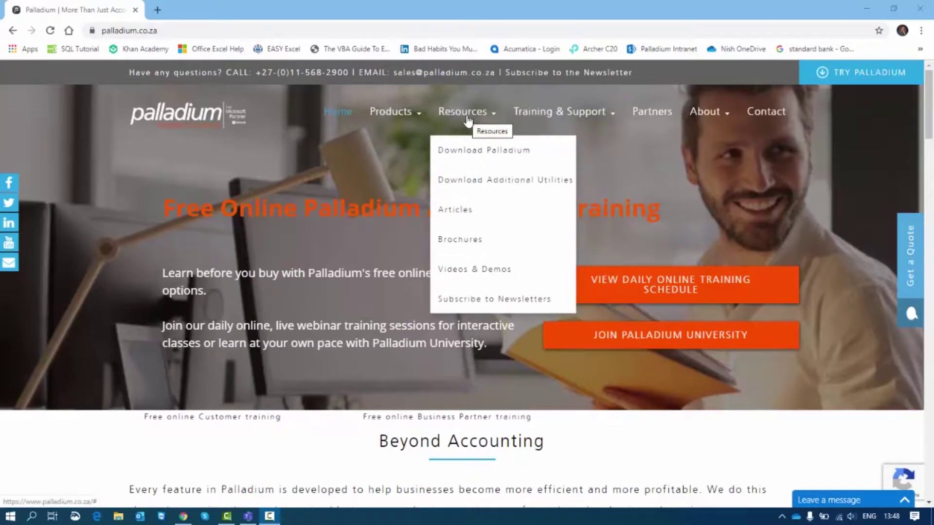
left_click(470, 155)
left_click(470, 155)
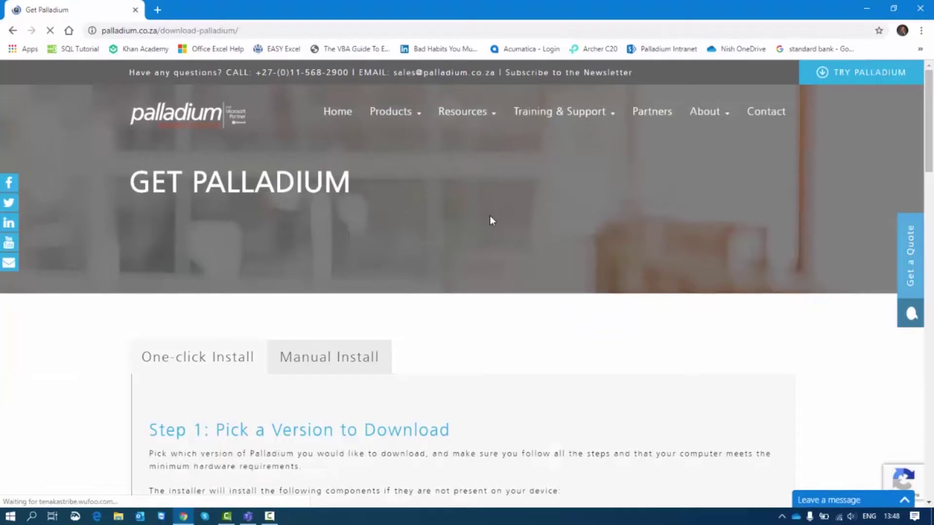
scroll(490, 215, "down", 5)
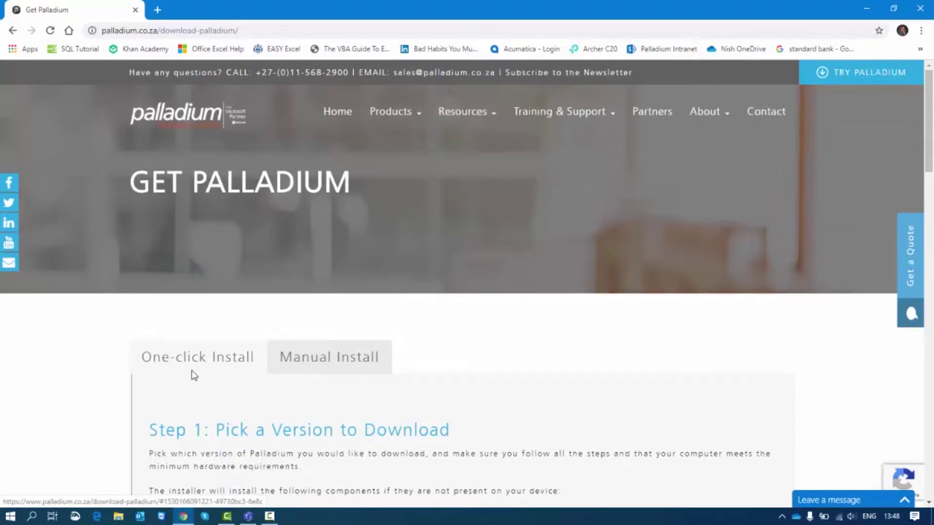
scroll(209, 362, "down", 1)
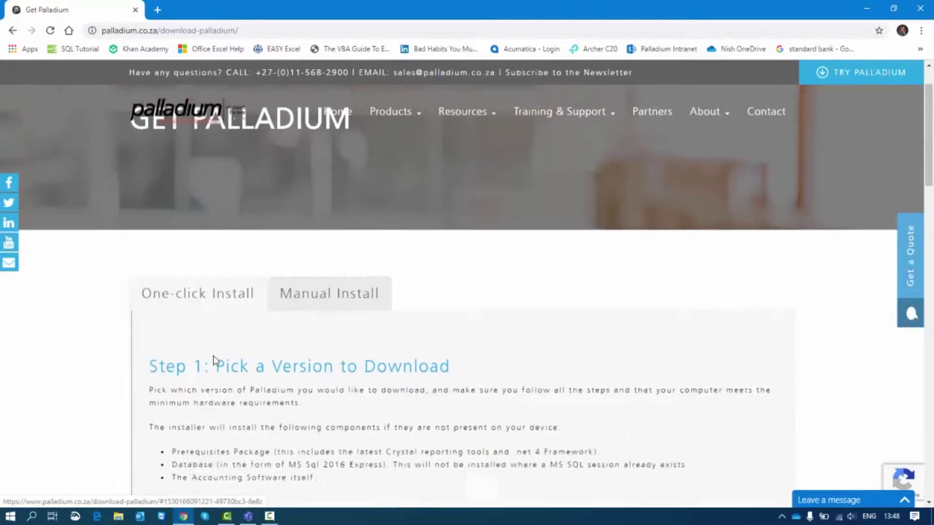
scroll(213, 360, "down", 7)
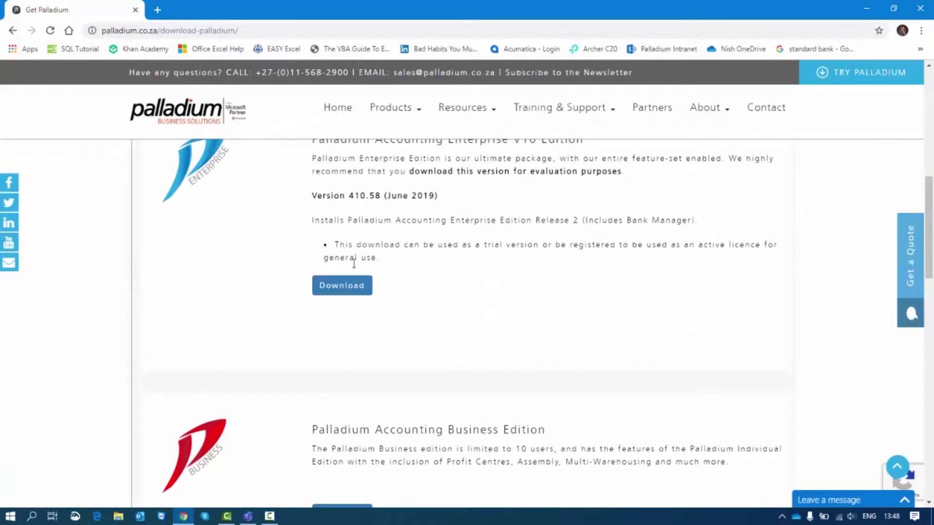
scroll(353, 263, "up", 2)
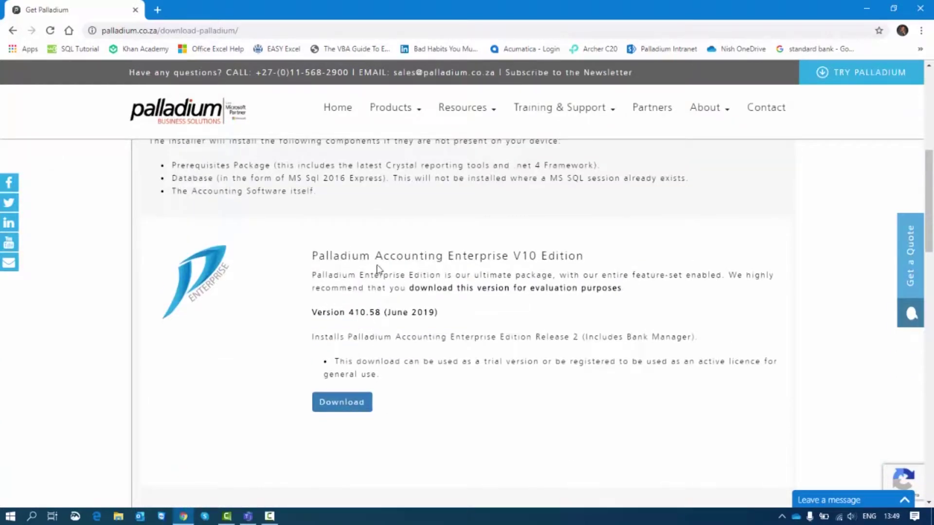
left_click(343, 403)
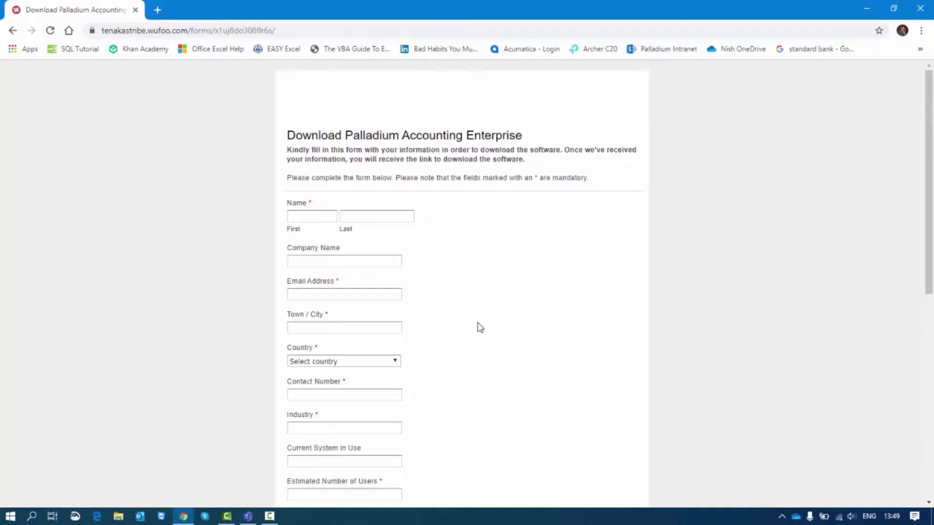
Scroll through the Wufoo download request form to review its fields.
scroll(479, 328, "down", 5)
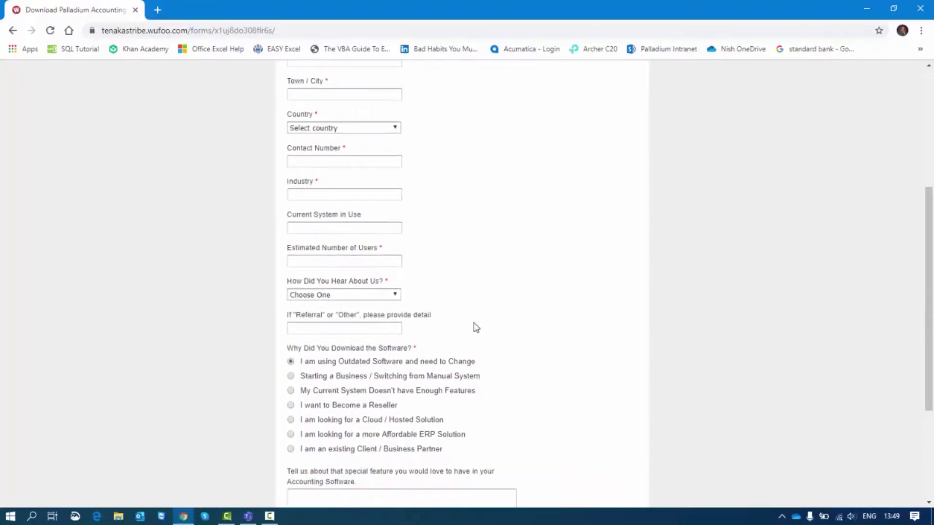
scroll(476, 328, "down", 4)
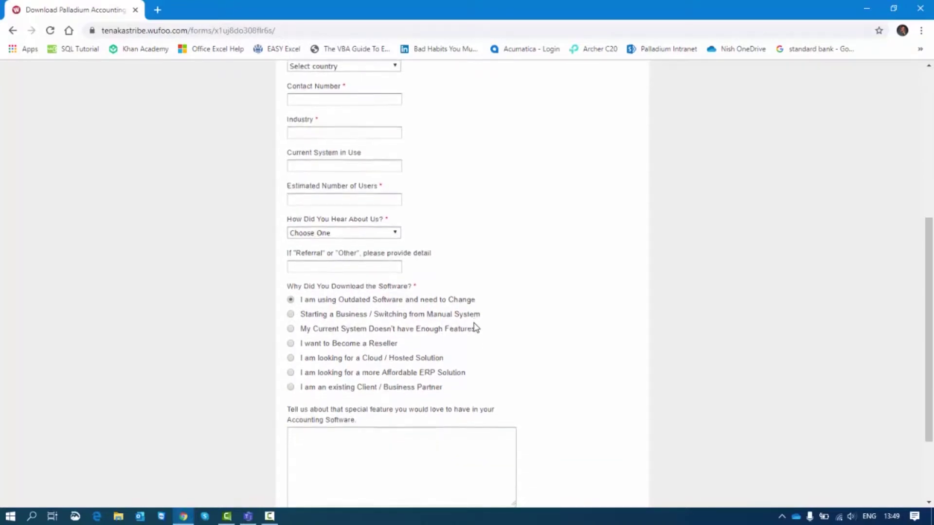
scroll(476, 319, "up", 8)
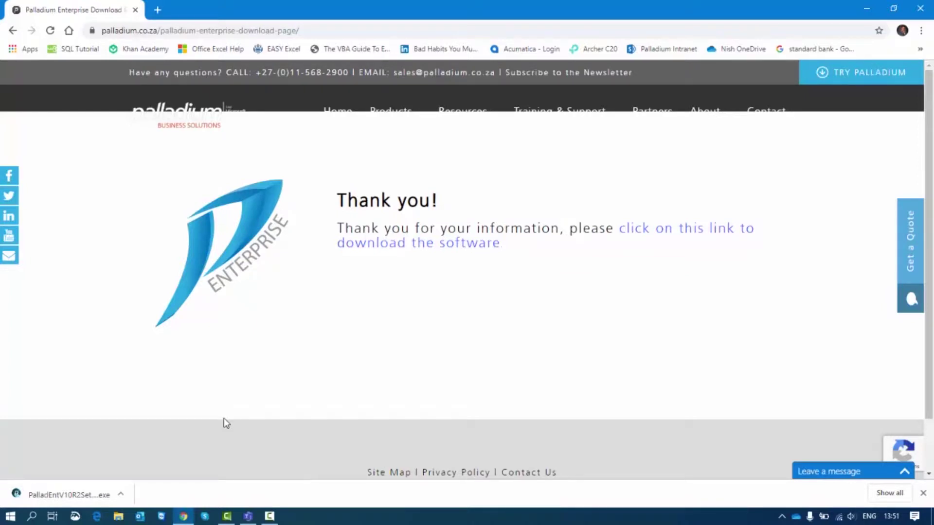
Run the downloaded PalladEntV10R2Setup.exe installer from Chrome's download bar.
left_click(46, 494)
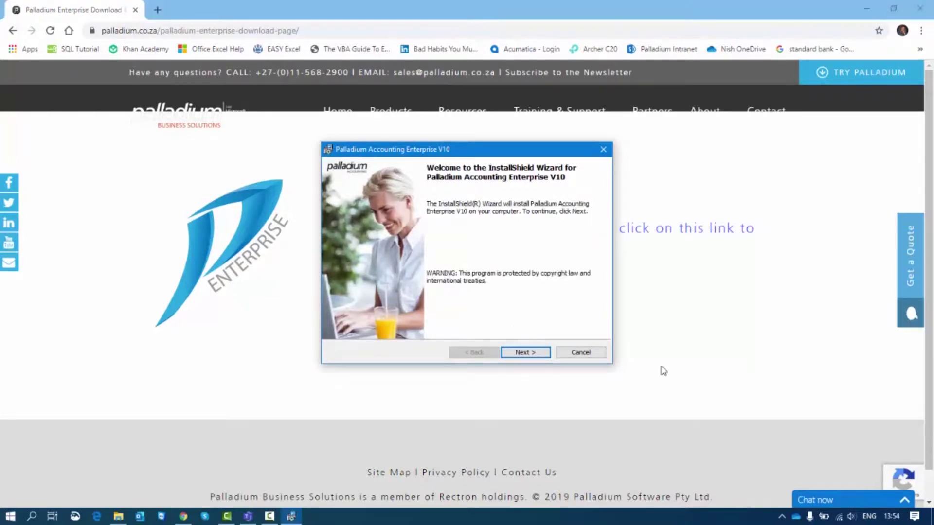
Pass the welcome screen and accept the license terms to reach Setup Type.
left_click(532, 353)
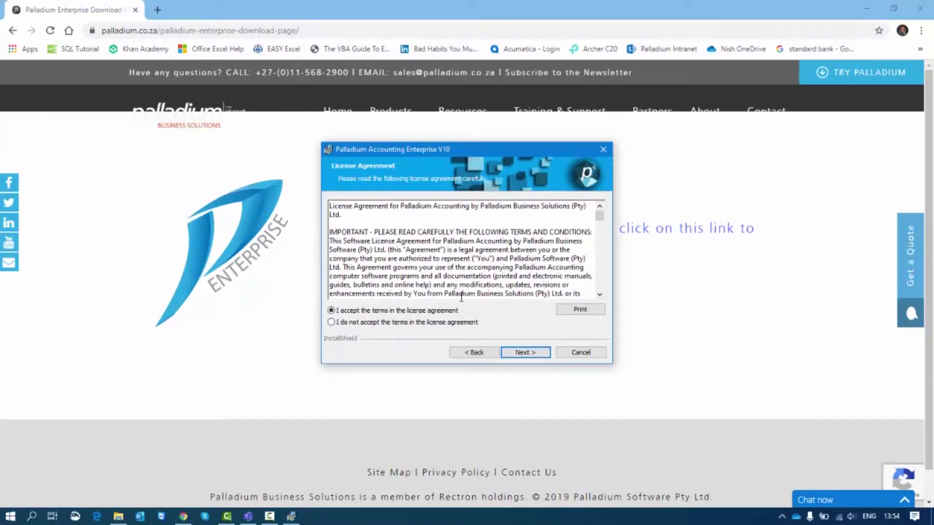
left_click(523, 359)
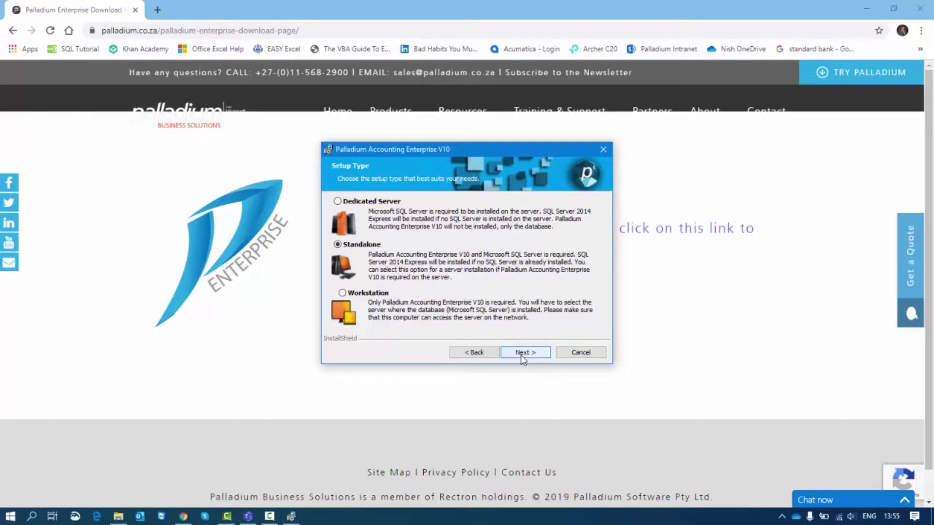
left_click(337, 202)
left_click(340, 246)
Try Workstation, revert to Standalone setup type, and continue to the SQL Server page.
left_click(344, 294)
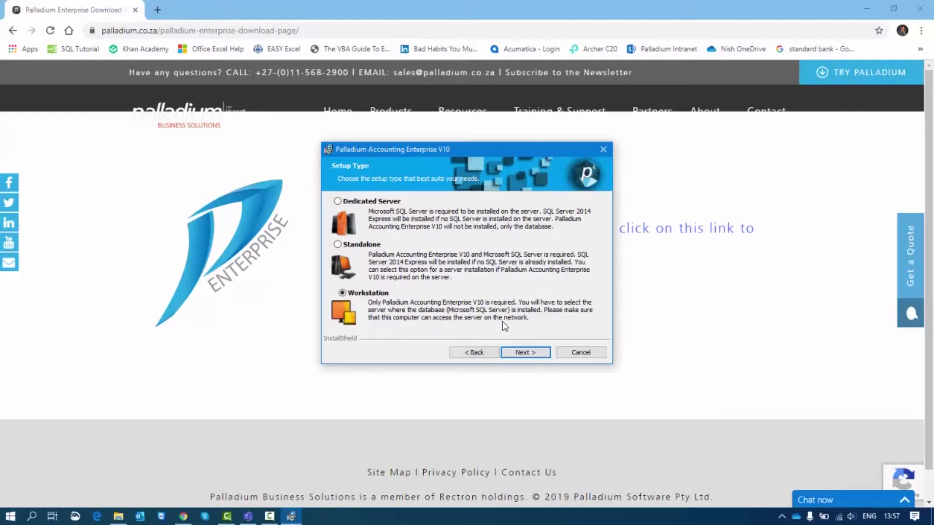
left_click(339, 244)
left_click(518, 355)
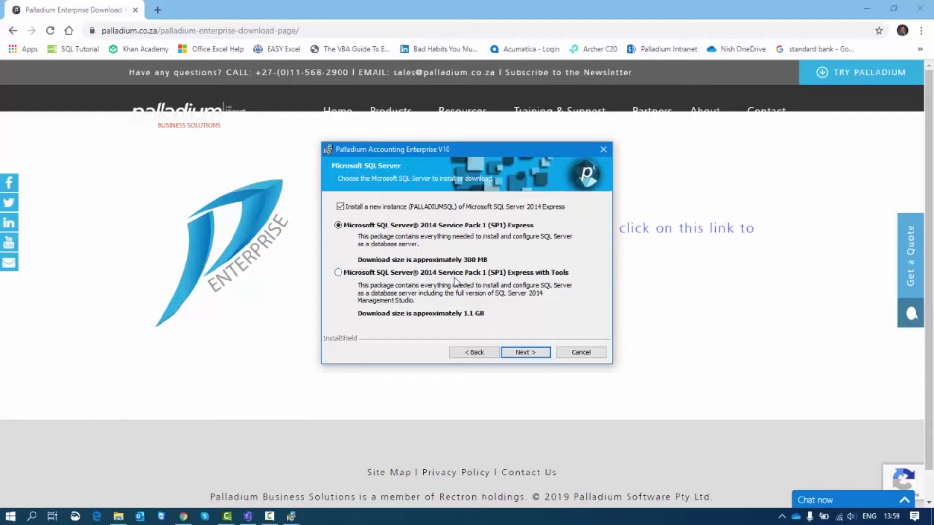
Select 'Microsoft SQL Server 2014 SP1 Express with Tools' and continue.
left_click(339, 274)
left_click(525, 353)
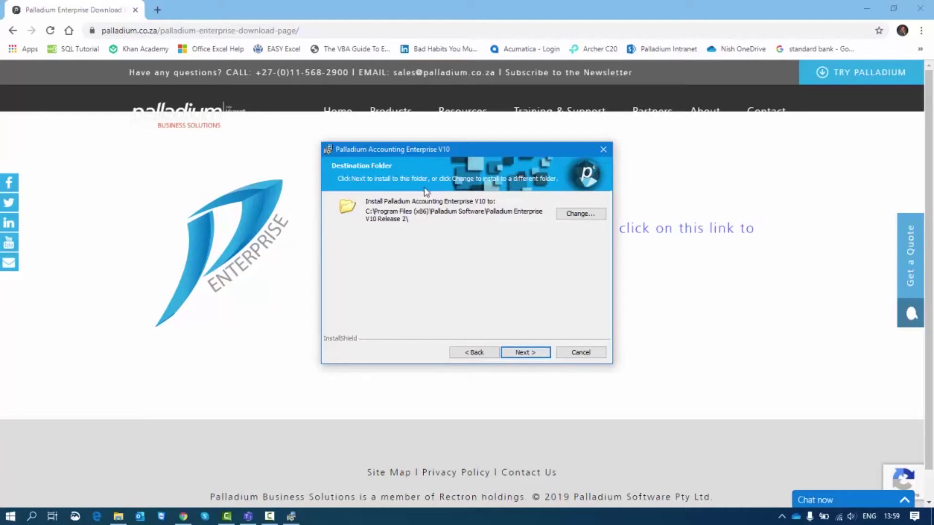
Keep the default destination folder and install, launching SQL Server 2014 Express SP1 setup.
left_click(527, 352)
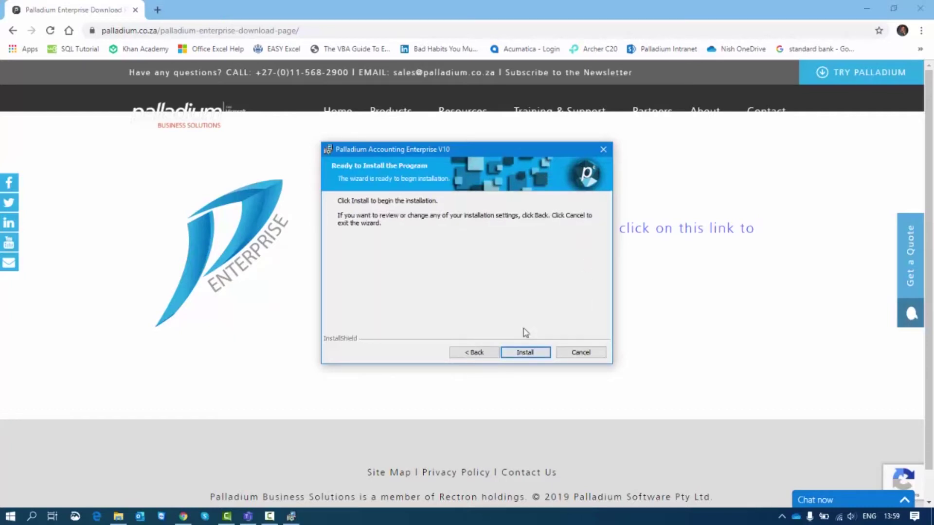
left_click(525, 353)
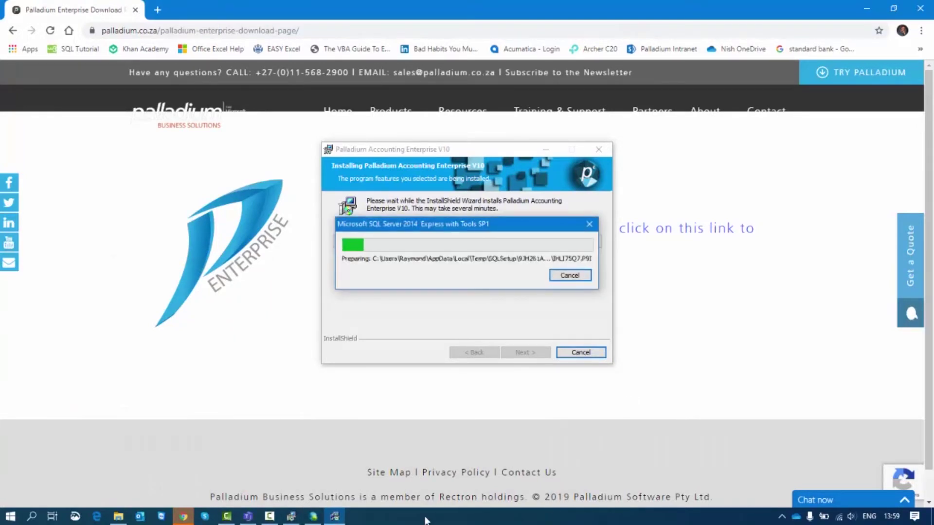
mouse_move(334, 517)
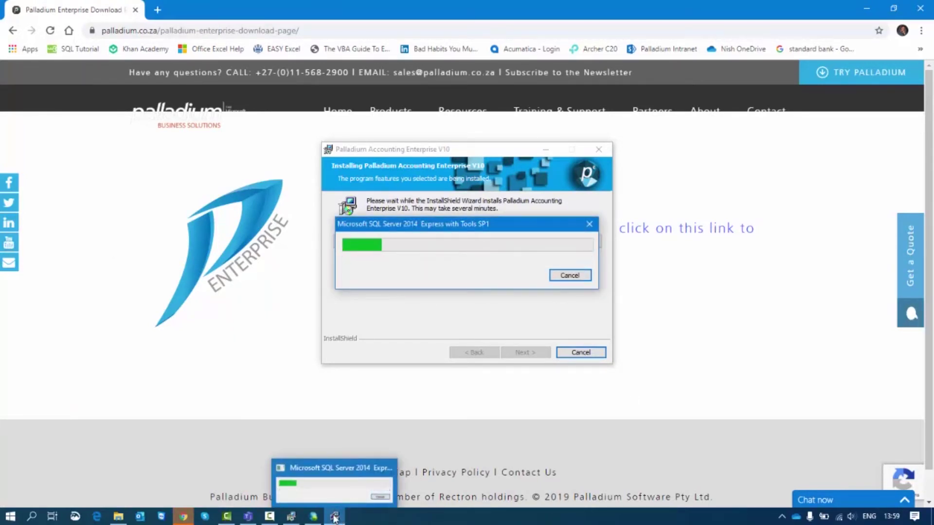
mouse_move(265, 519)
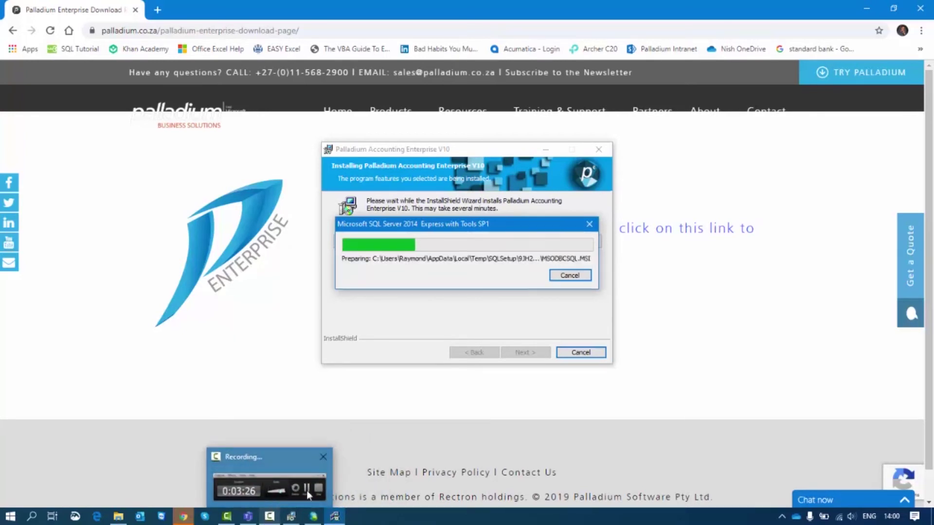
left_click(307, 495)
left_click(883, 460)
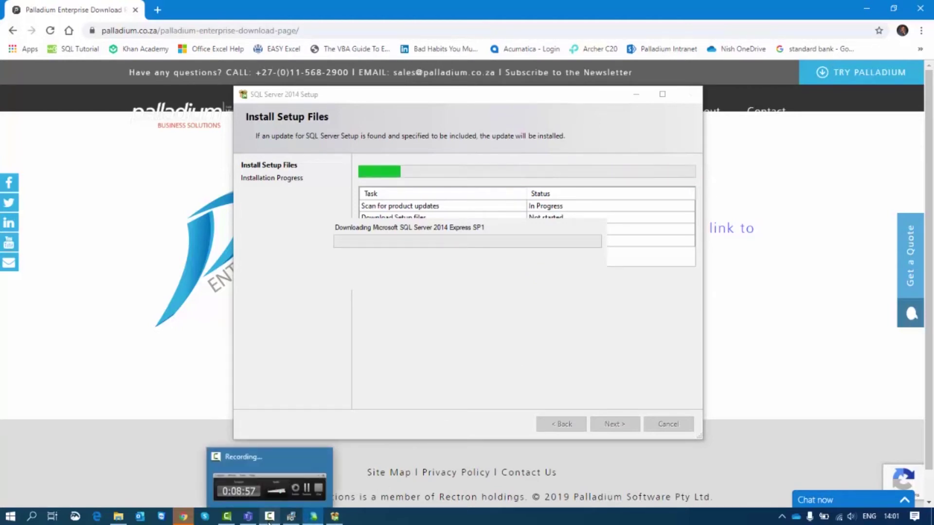
Let SQL Server 2014 Express SP1 finish installing, then close the completed Palladium wizard.
left_click(270, 517)
left_click(879, 465)
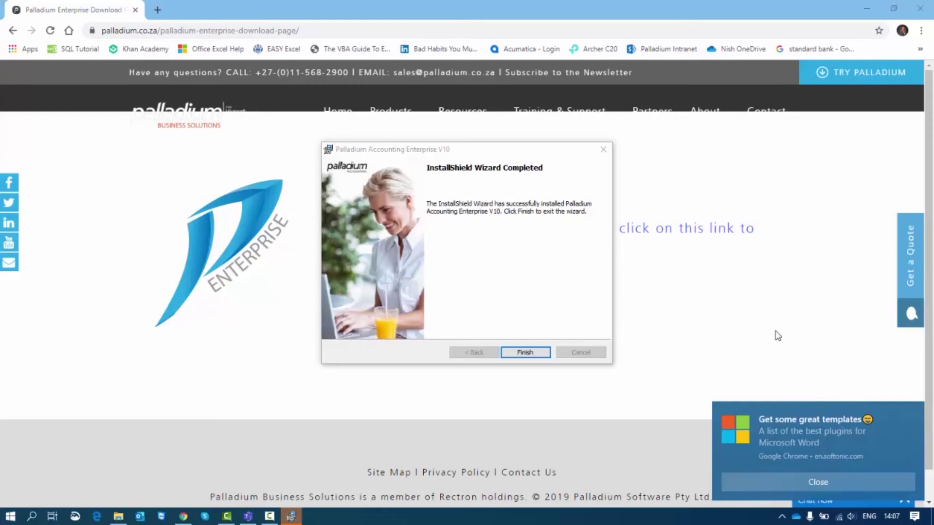
left_click(534, 353)
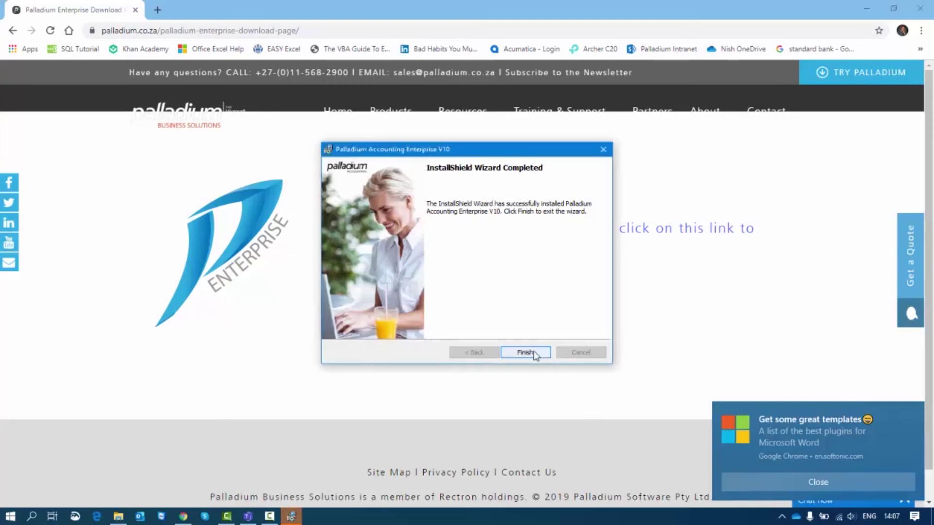
Minimize Chrome and the Teams calendar, then launch the Palladium Enterprise V10 desktop shortcut.
left_click(857, 9)
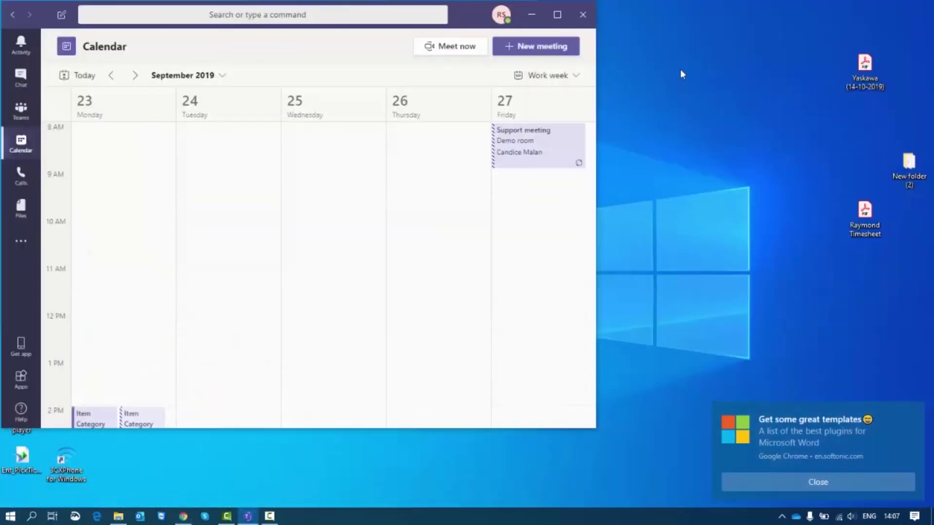
left_click(535, 15)
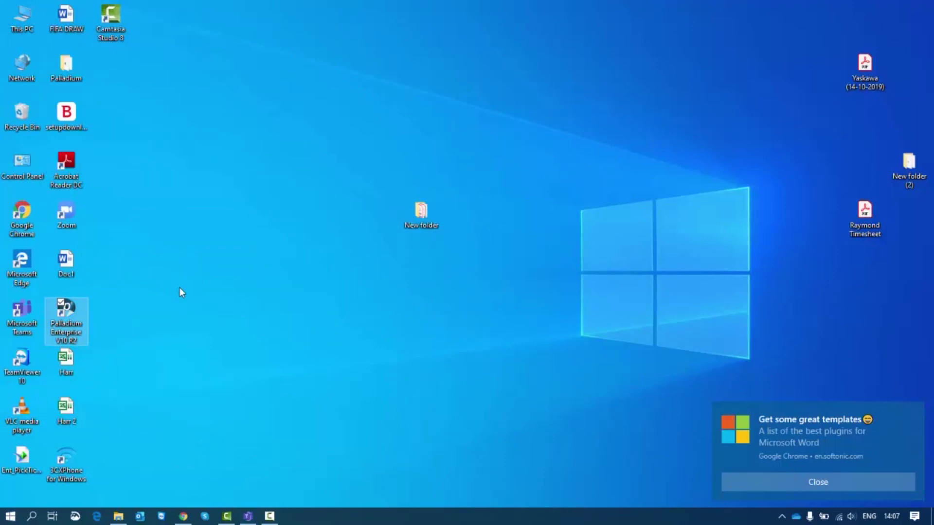
double_click(72, 309)
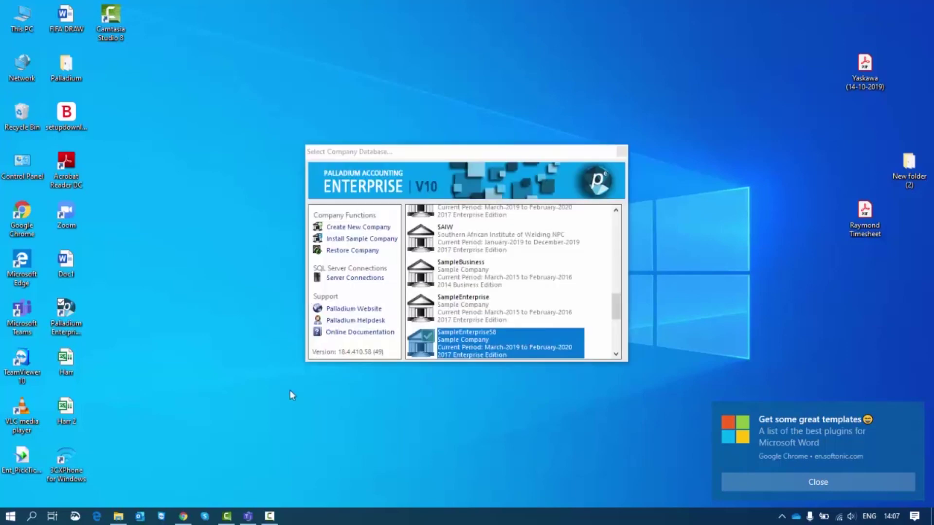
Bring the loading Palladium Enterprise V10 forward from the taskbar to show Select Company Database.
left_click(269, 519)
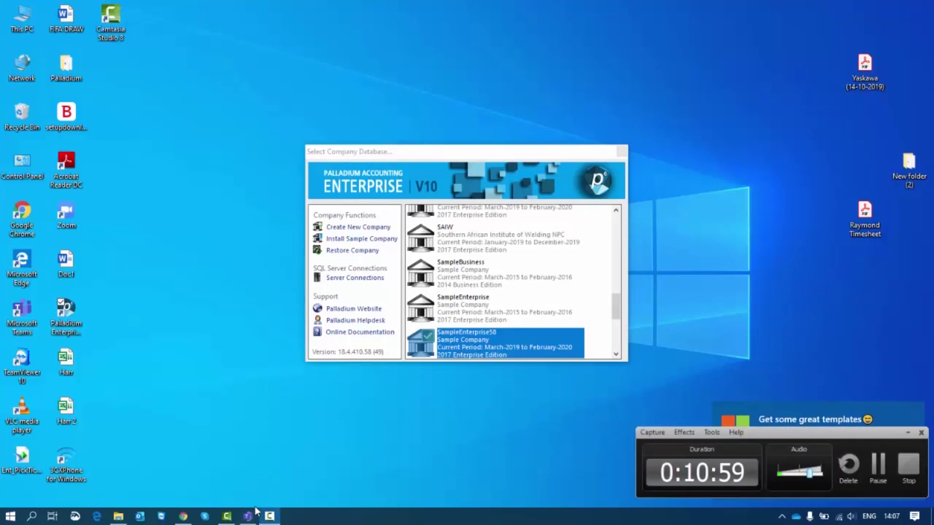
mouse_move(252, 513)
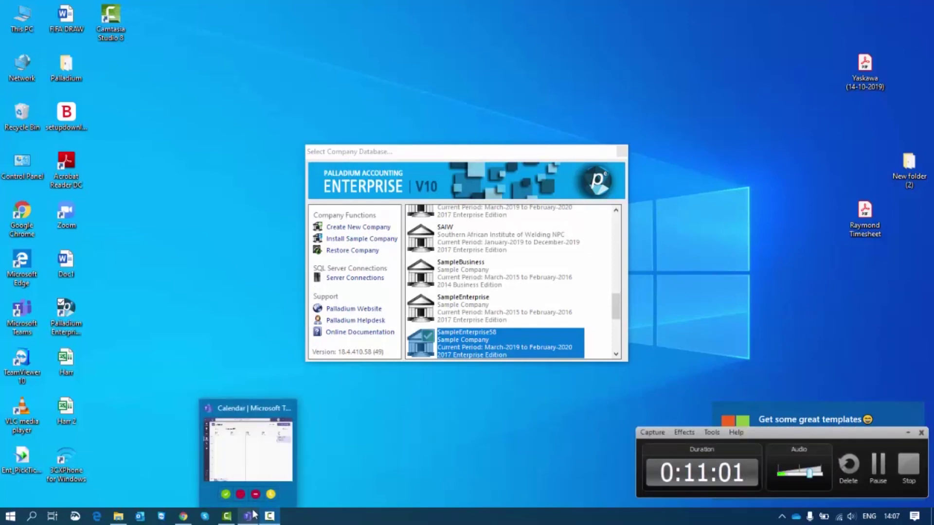